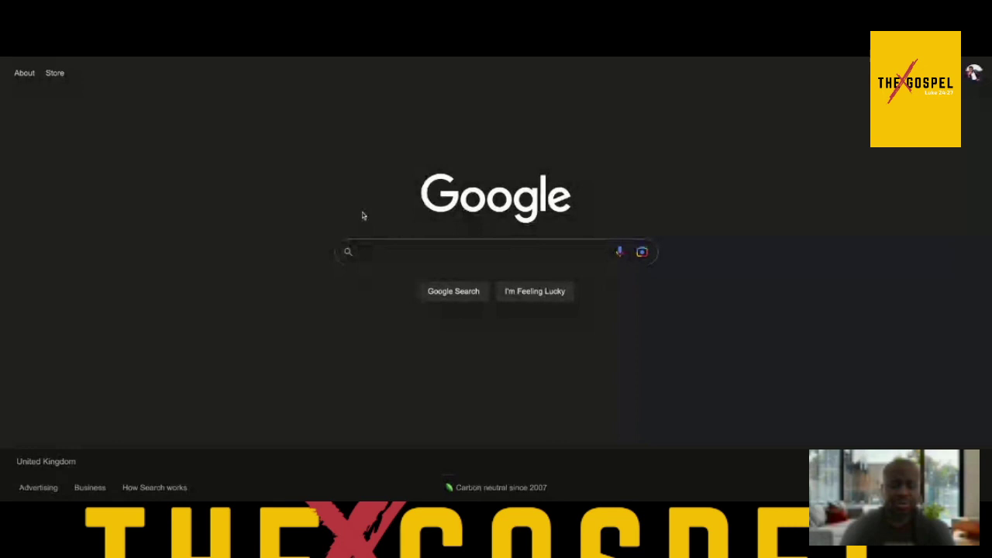
# Step: Search Google for 'how to edit live facebook video 2023' and scroll through the results
pyautogui.write('how to edit live facebook video 2023')
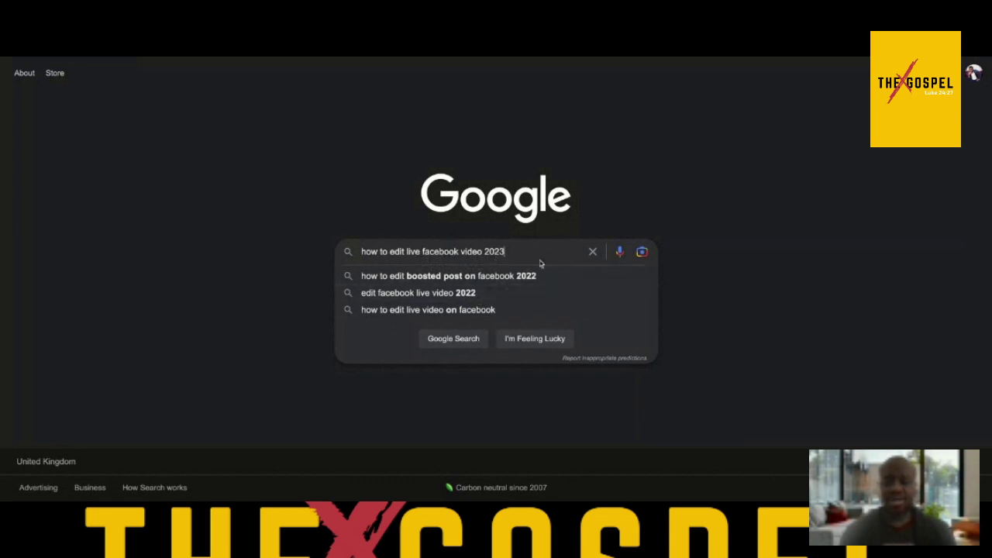
pyautogui.click(453, 339)
pyautogui.scroll(-3, 304, 338)
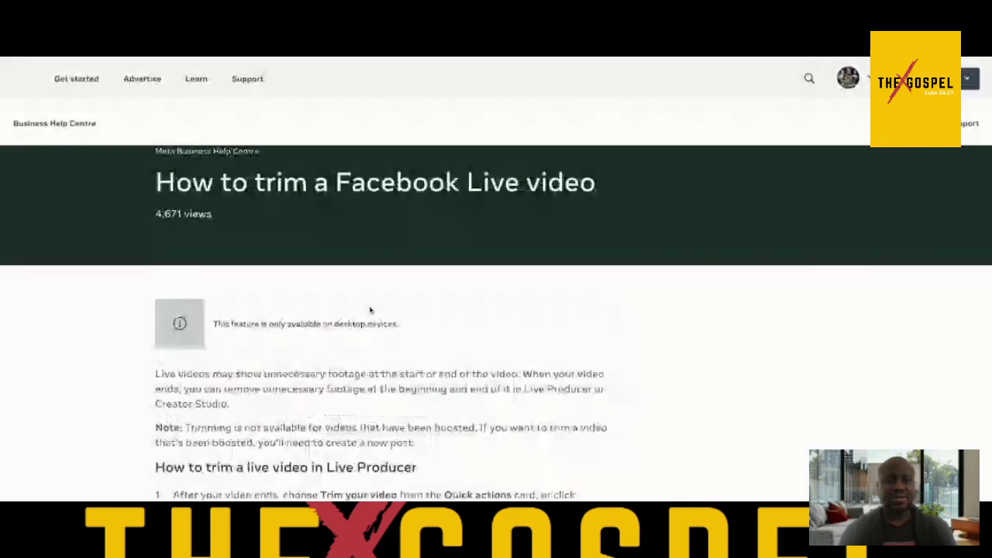
# Step: Read the Meta help article's Creator Studio trimming section and follow its Creator Studio link
pyautogui.scroll(-2, 370, 299)
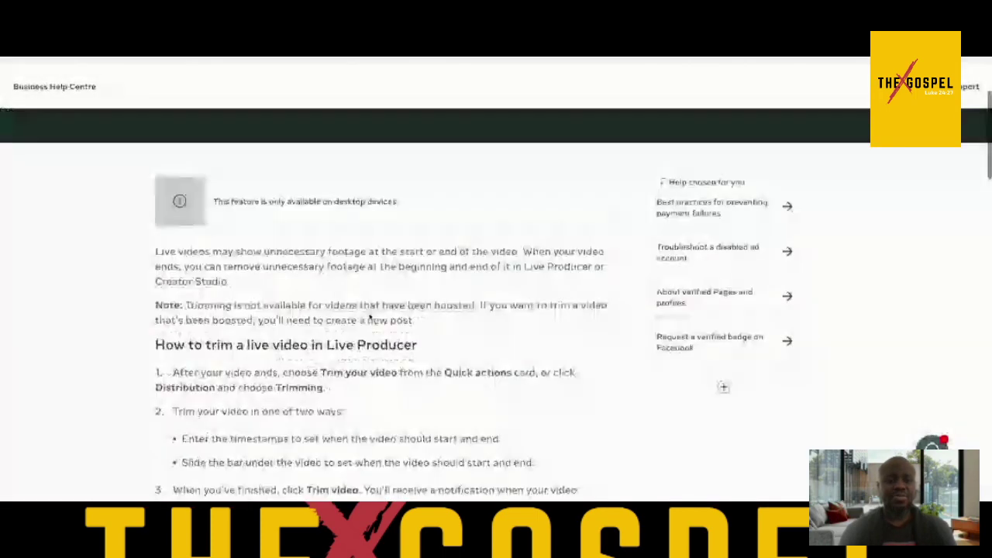
pyautogui.scroll(2, 371, 318)
pyautogui.scroll(-3, 369, 317)
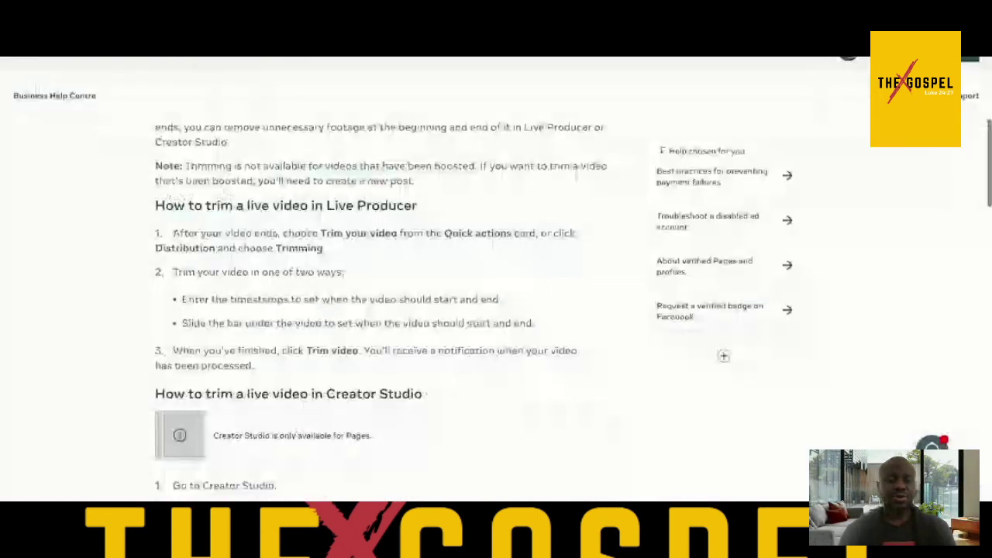
pyautogui.scroll(-2, 370, 311)
pyautogui.scroll(-1, 246, 266)
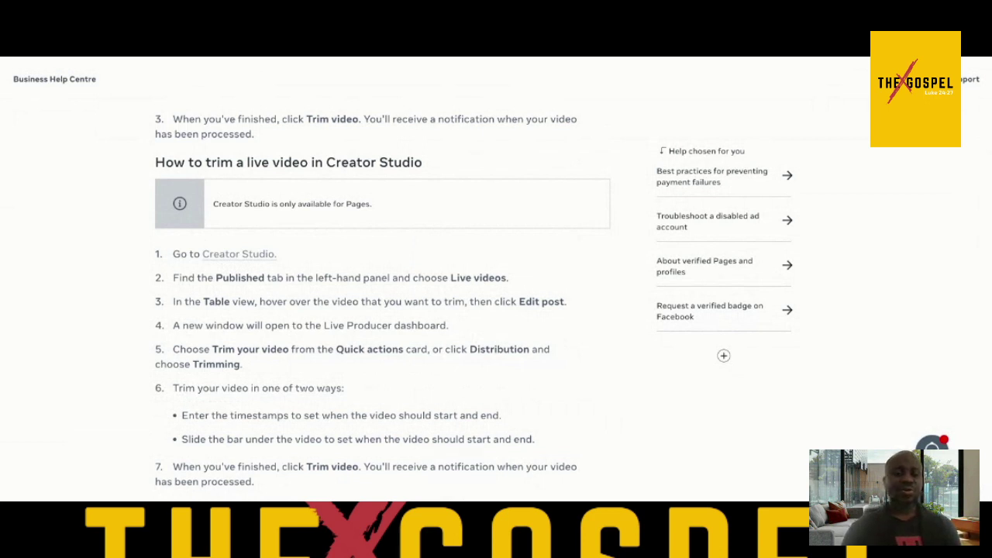
pyautogui.click(274, 258)
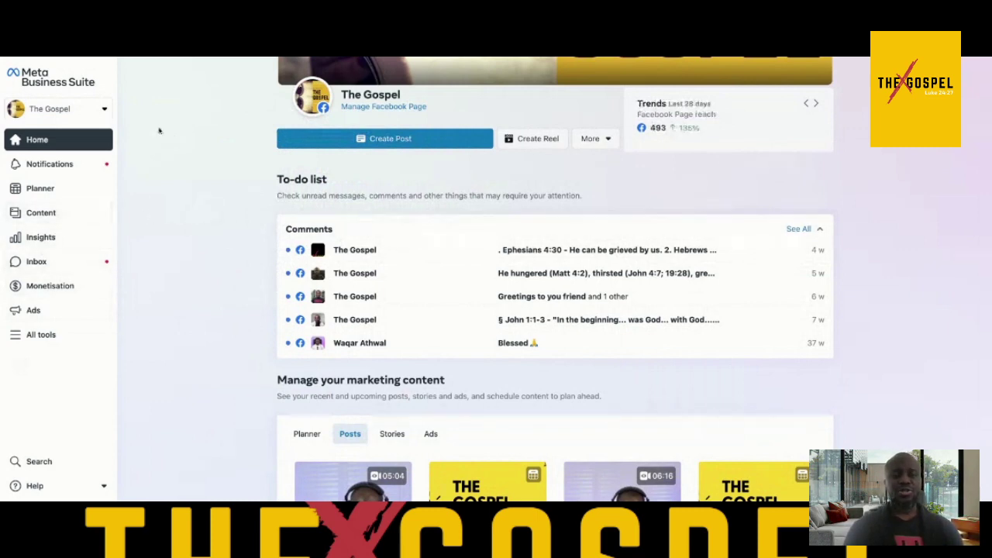
# Step: Check the business accounts list, then go to The Gospel's published Content page
pyautogui.click(104, 109)
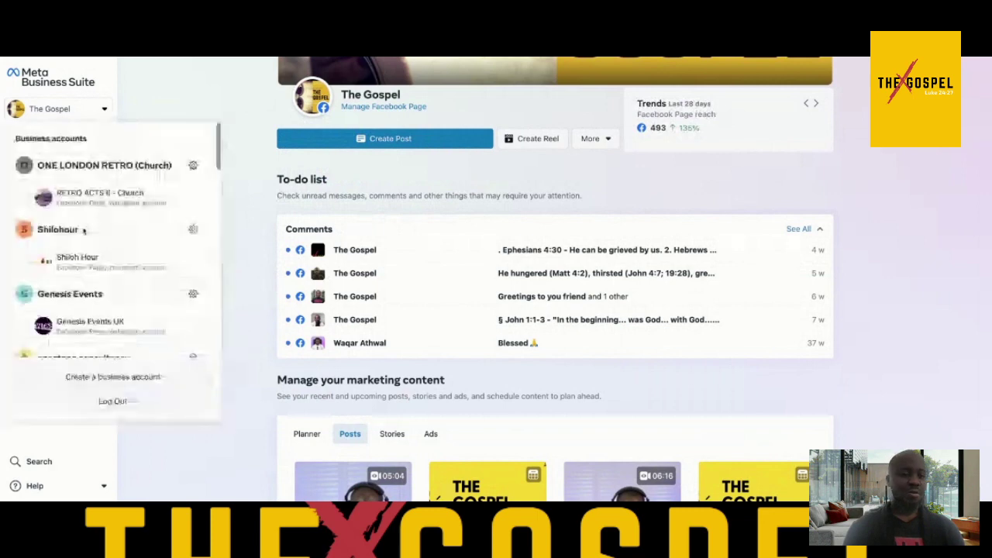
pyautogui.scroll(-4, 74, 277)
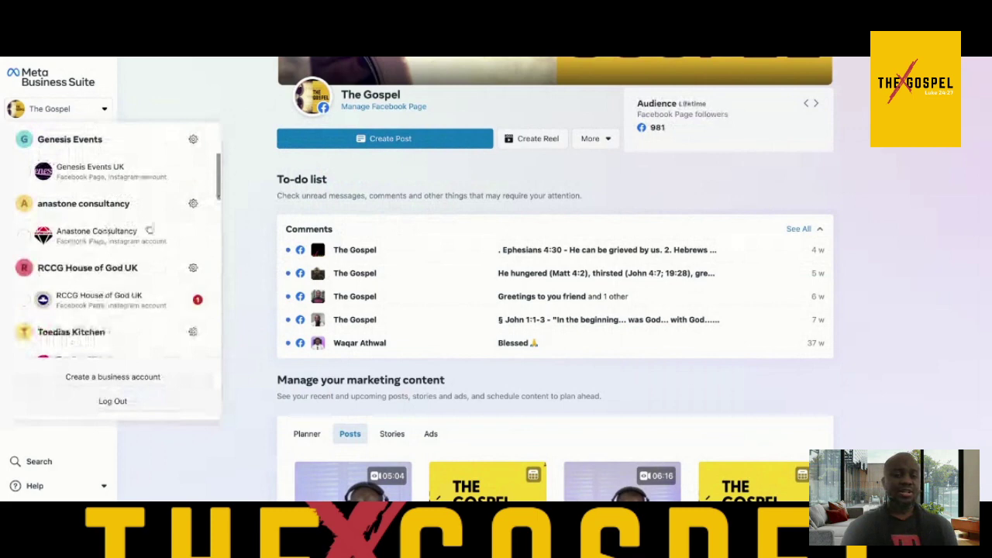
pyautogui.click(240, 212)
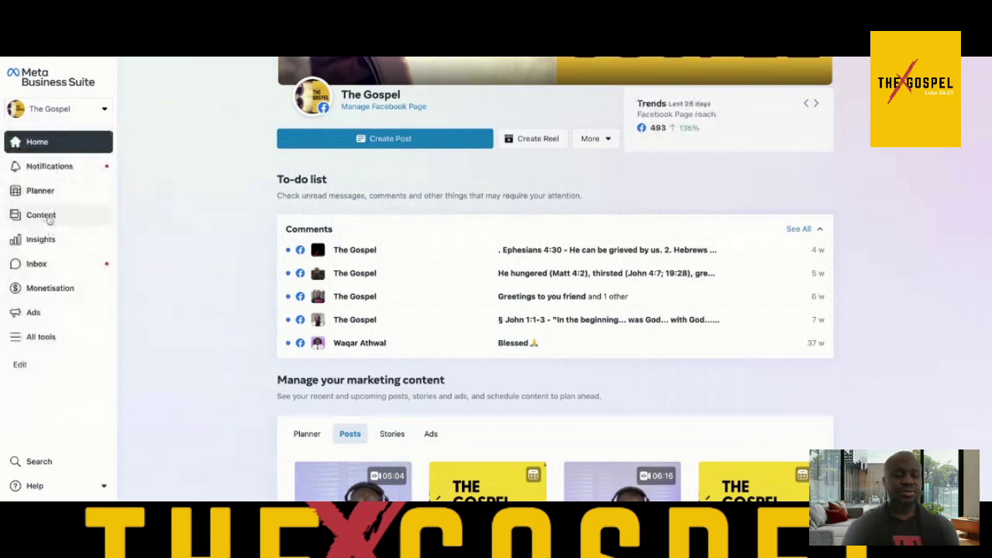
pyautogui.click(81, 107)
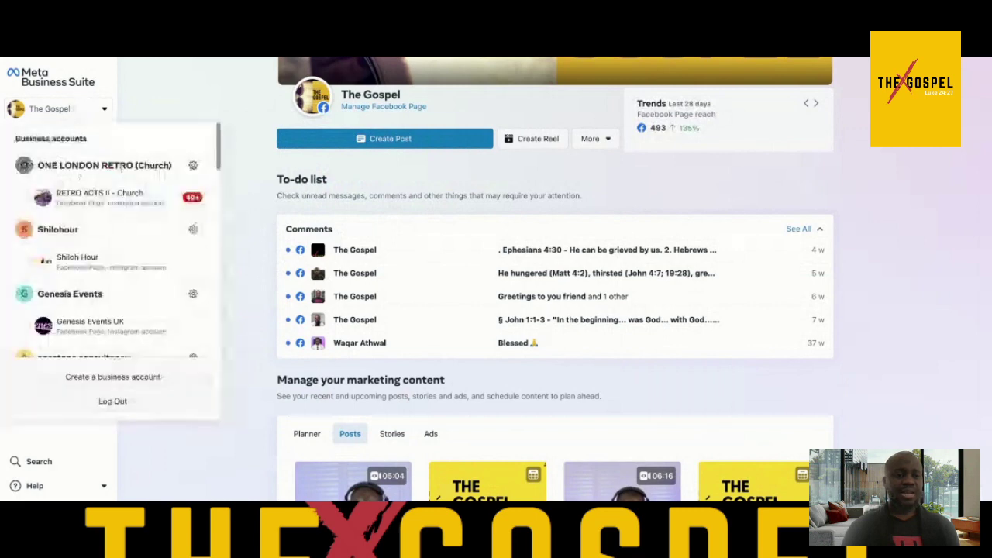
pyautogui.click(237, 168)
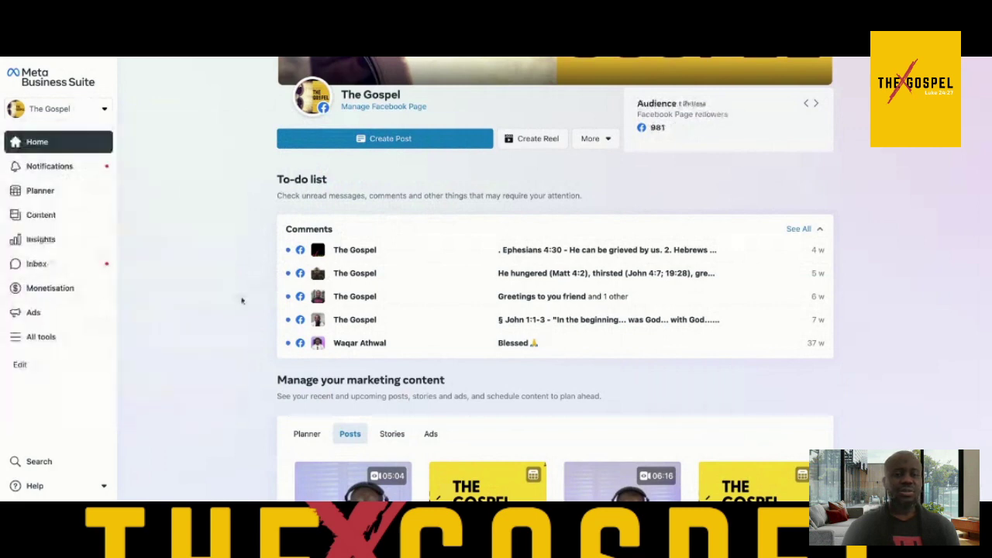
pyautogui.click(66, 223)
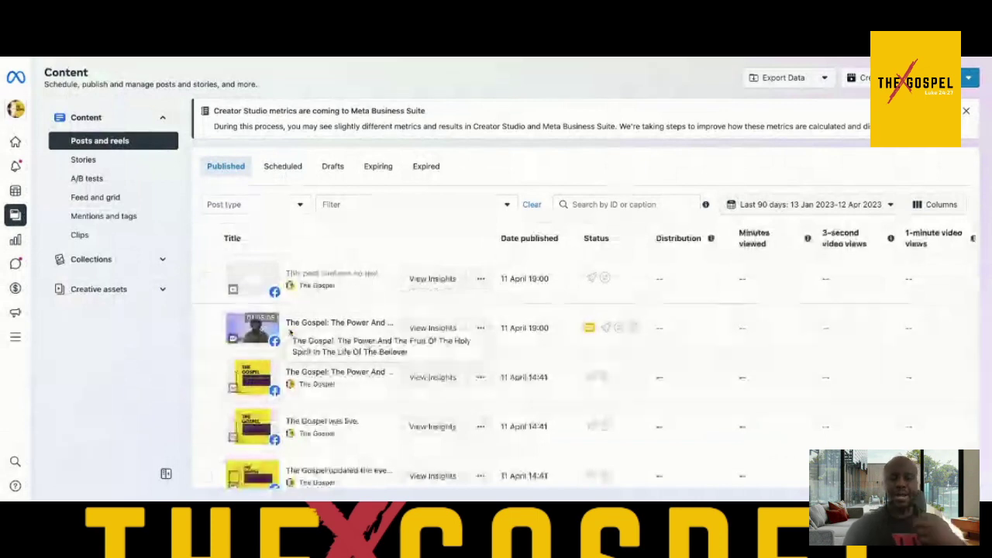
# Step: Filter published posts to Live and open Edit Post for the 11 April live video
pyautogui.click(301, 206)
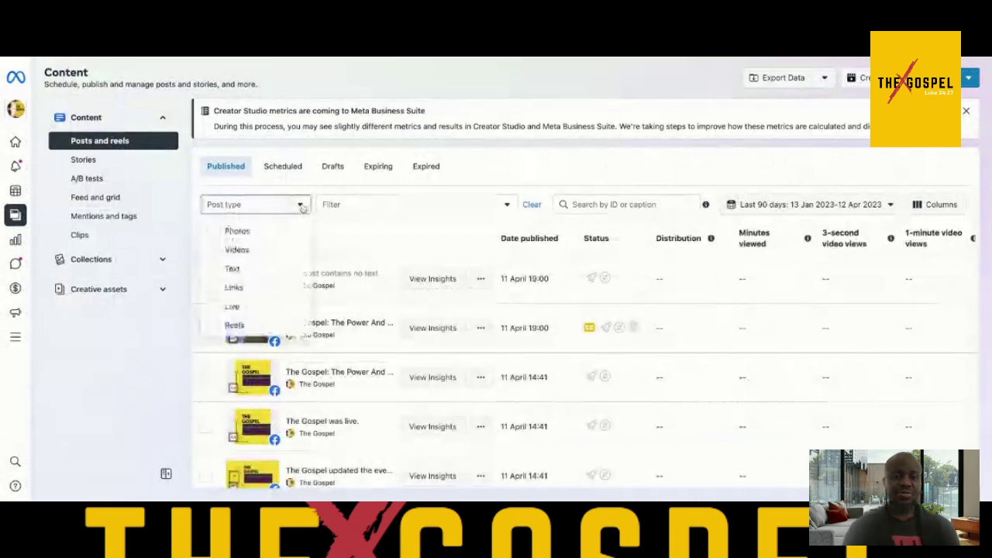
pyautogui.click(249, 306)
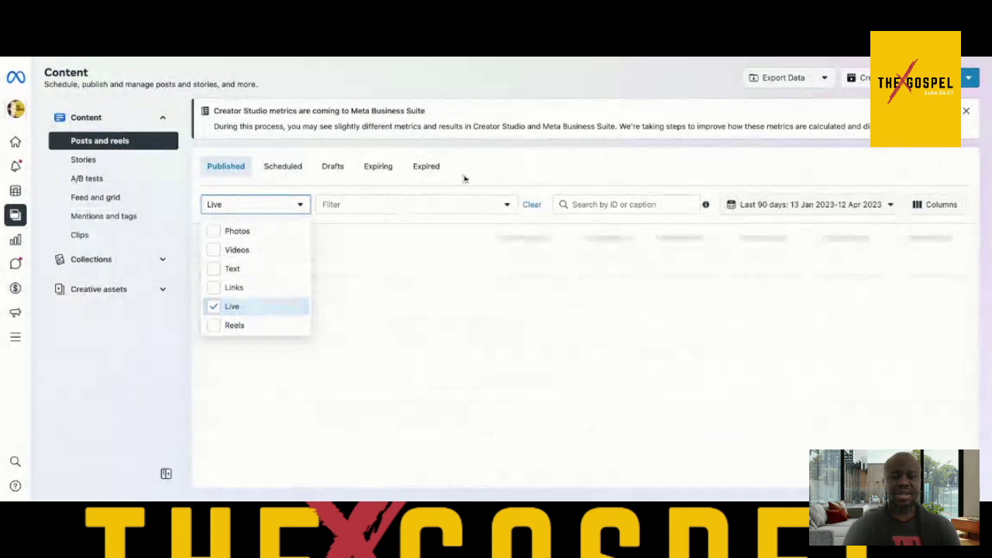
pyautogui.click(489, 159)
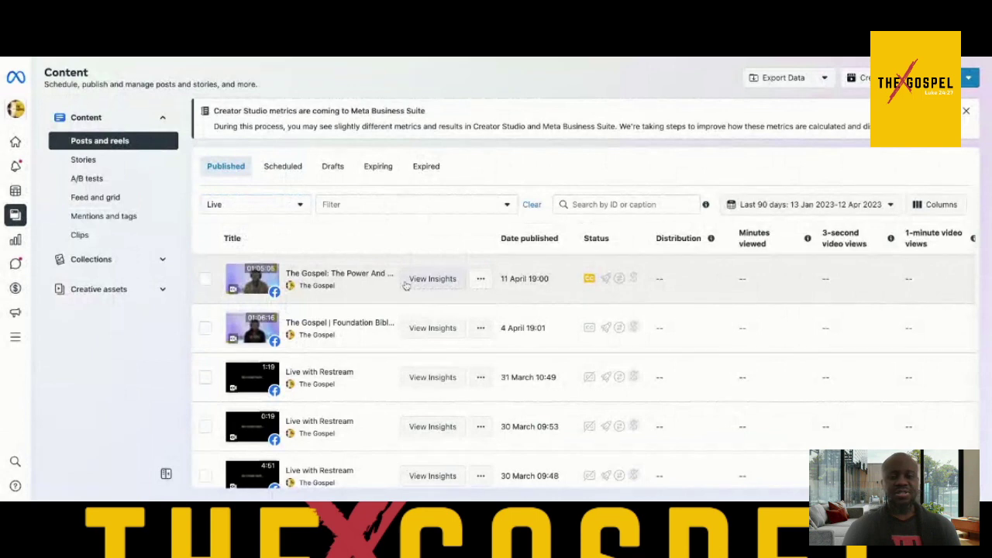
pyautogui.click(482, 281)
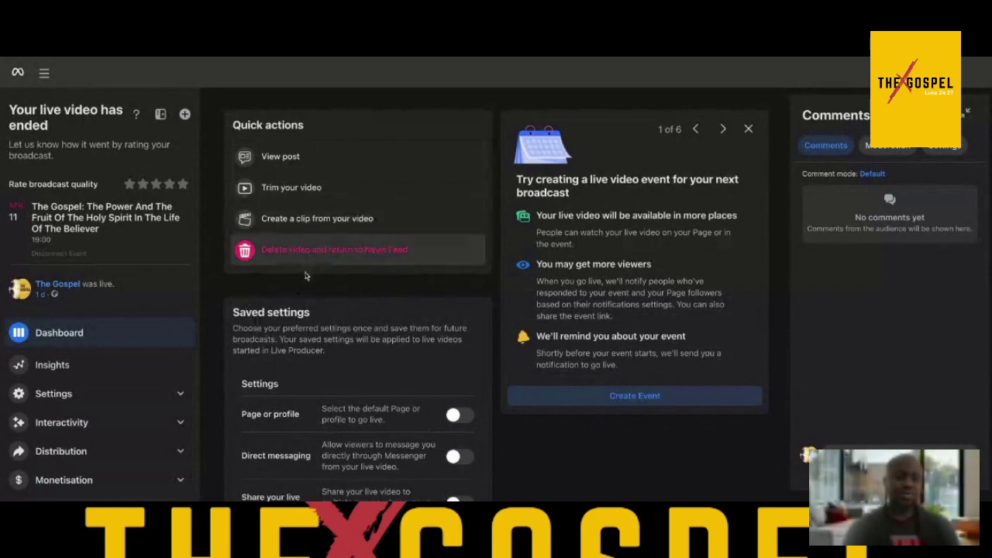
# Step: Open the trimming tool for the 11 April live video
pyautogui.click(327, 190)
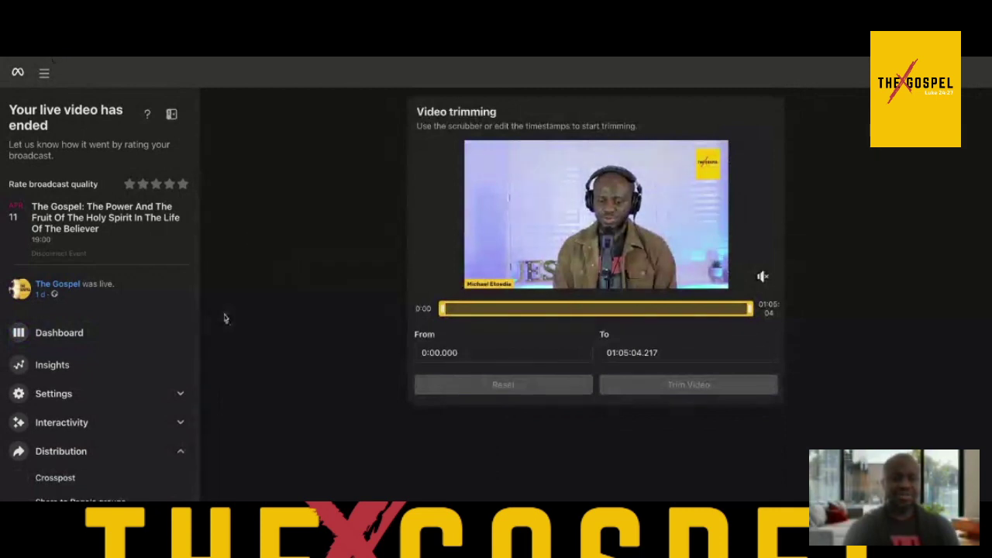
pyautogui.click(111, 332)
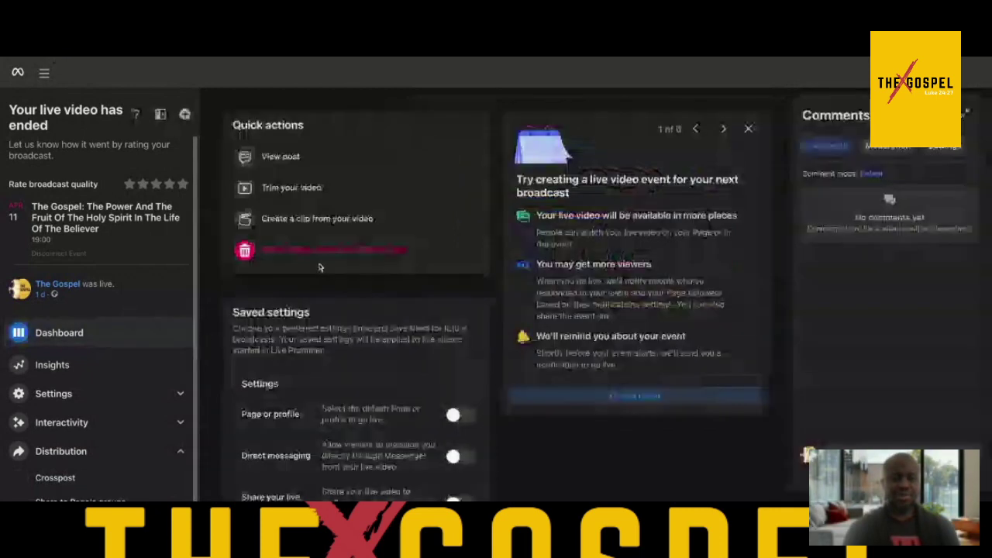
pyautogui.click(346, 192)
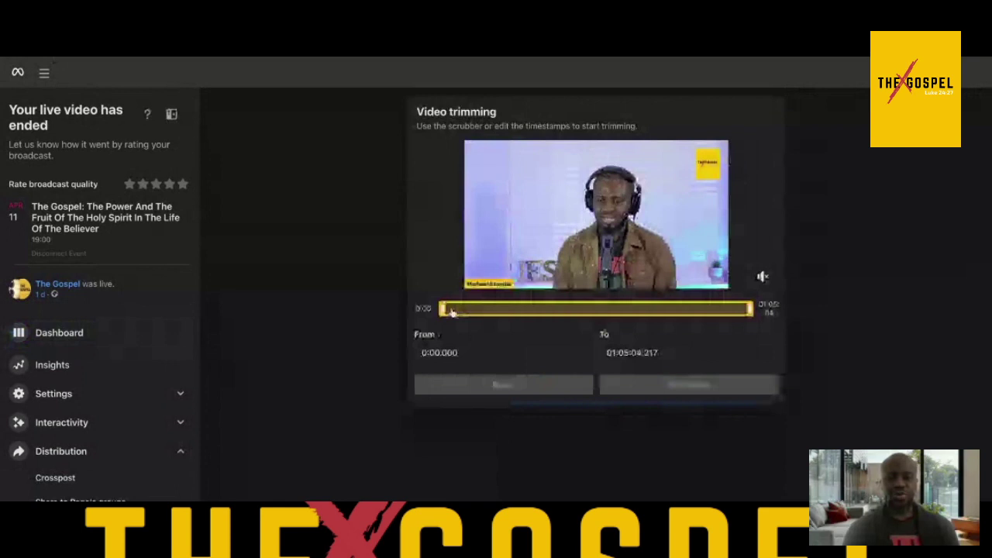
# Step: Drag the trim handles to about 21:39–32:39, then reset to the full recording
pyautogui.moveTo(441, 309); pyautogui.dragTo(451, 309)
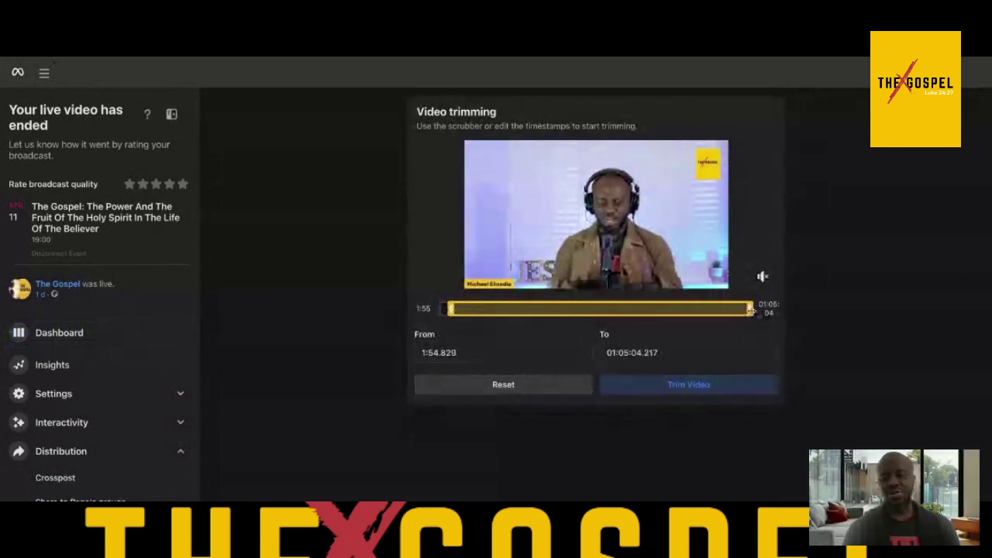
pyautogui.moveTo(751, 309); pyautogui.dragTo(740, 309)
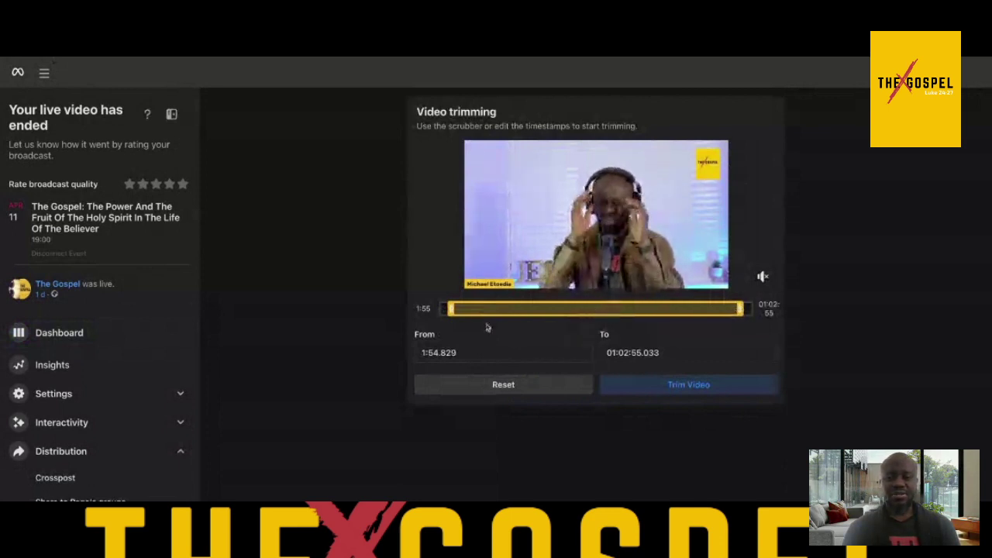
pyautogui.moveTo(451, 308); pyautogui.dragTo(543, 309)
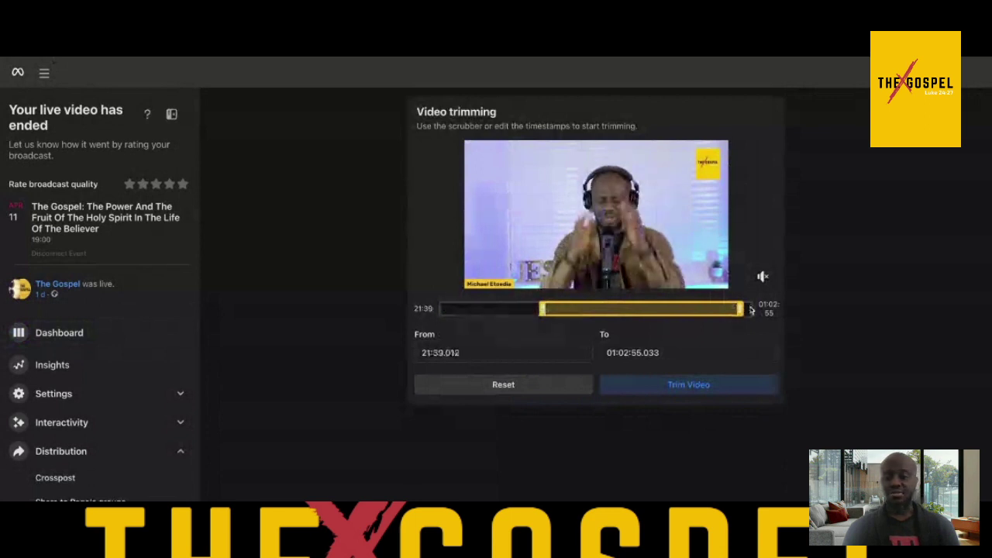
pyautogui.moveTo(741, 309); pyautogui.dragTo(741, 309)
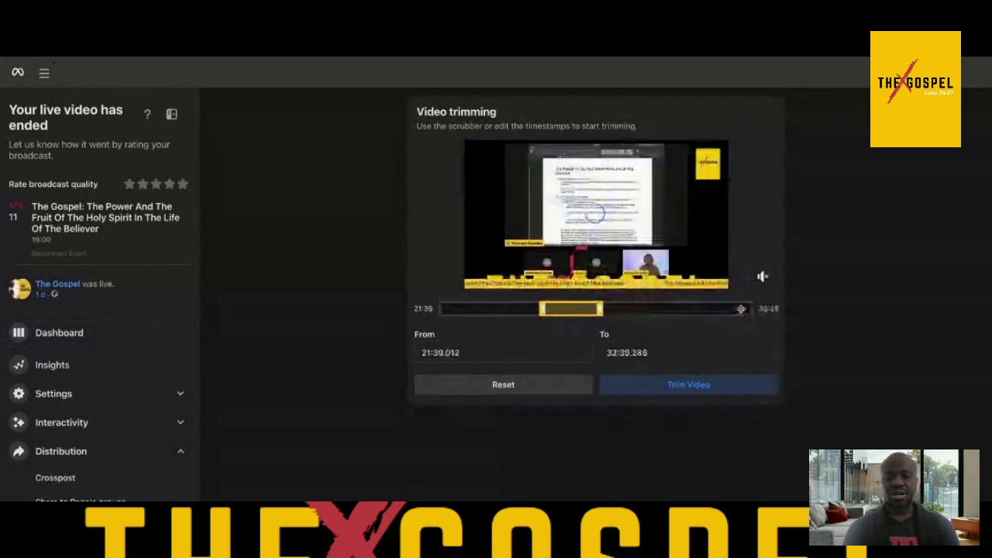
pyautogui.click(542, 309)
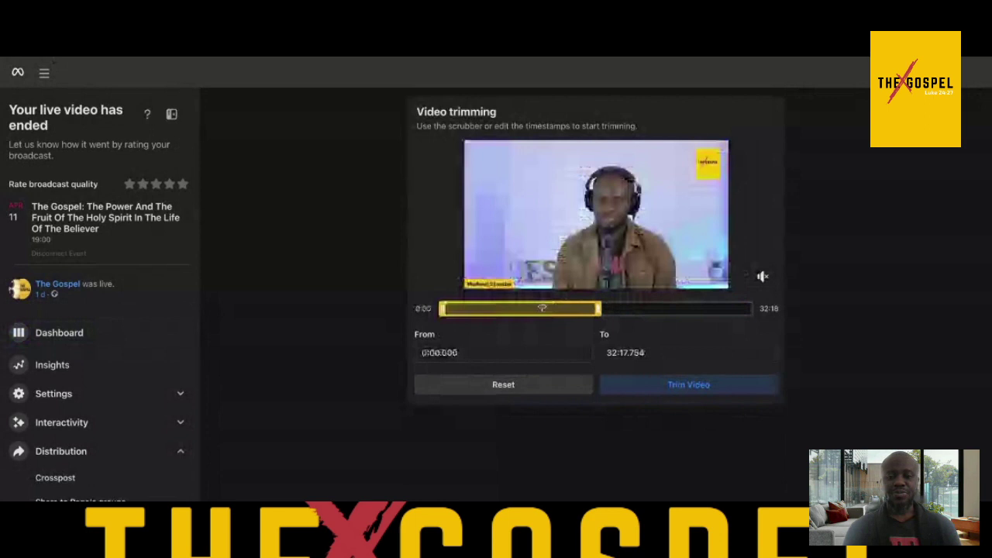
pyautogui.click(597, 310)
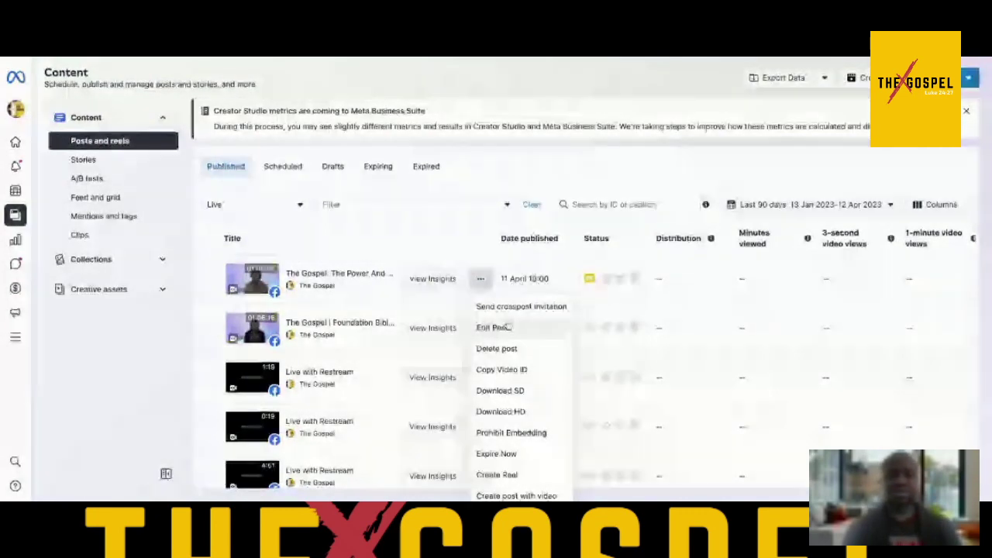
# Step: Select the 11 April live post and open its details overview
pyautogui.click(362, 249)
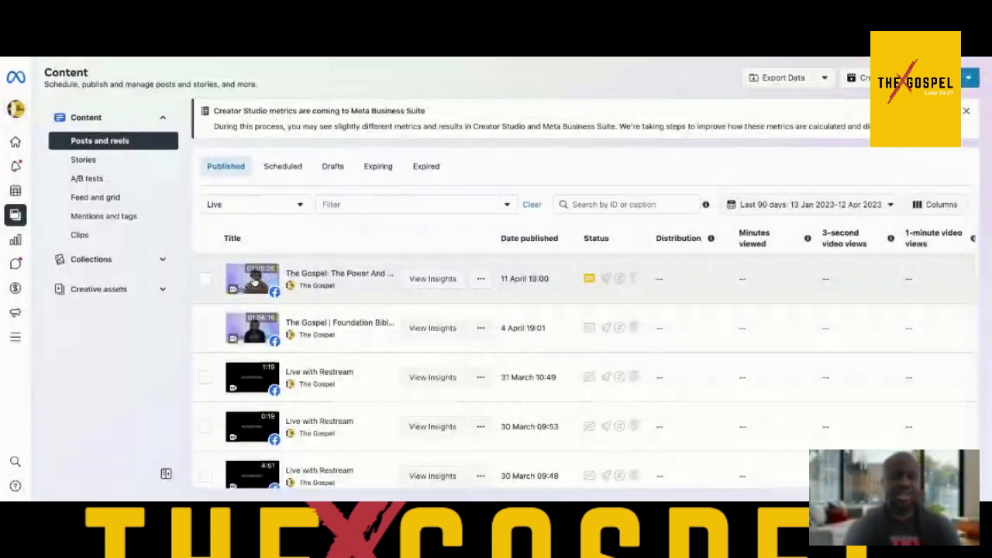
pyautogui.click(253, 284)
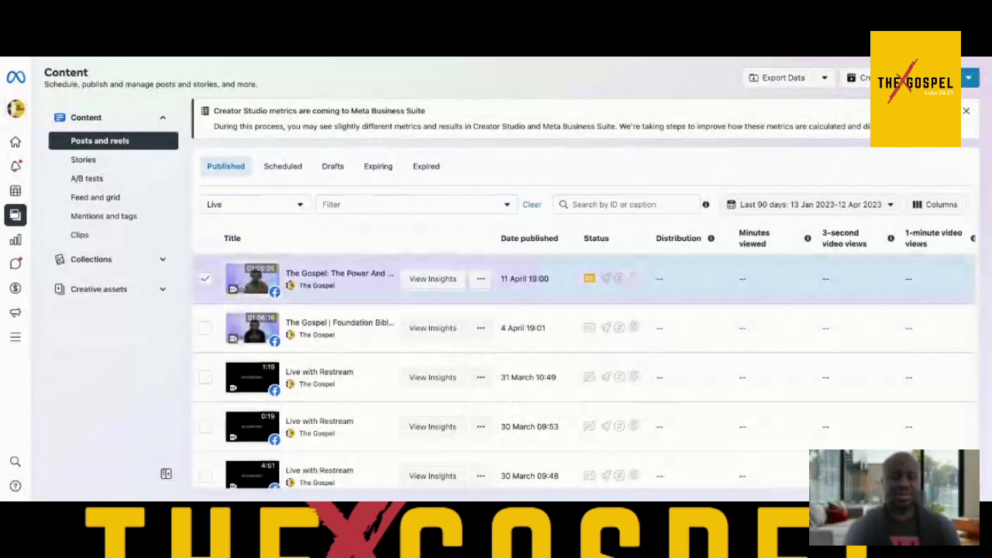
pyautogui.click(432, 278)
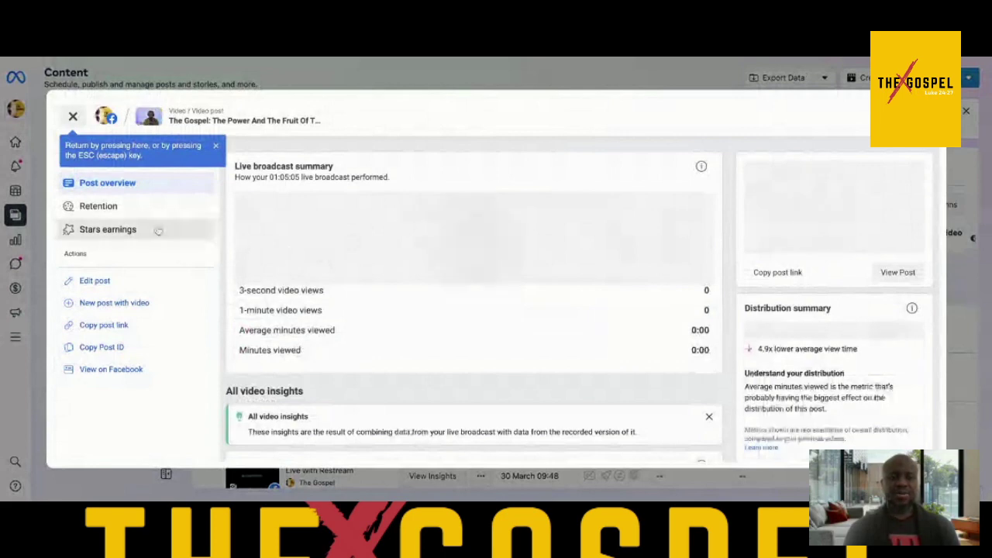
pyautogui.click(73, 116)
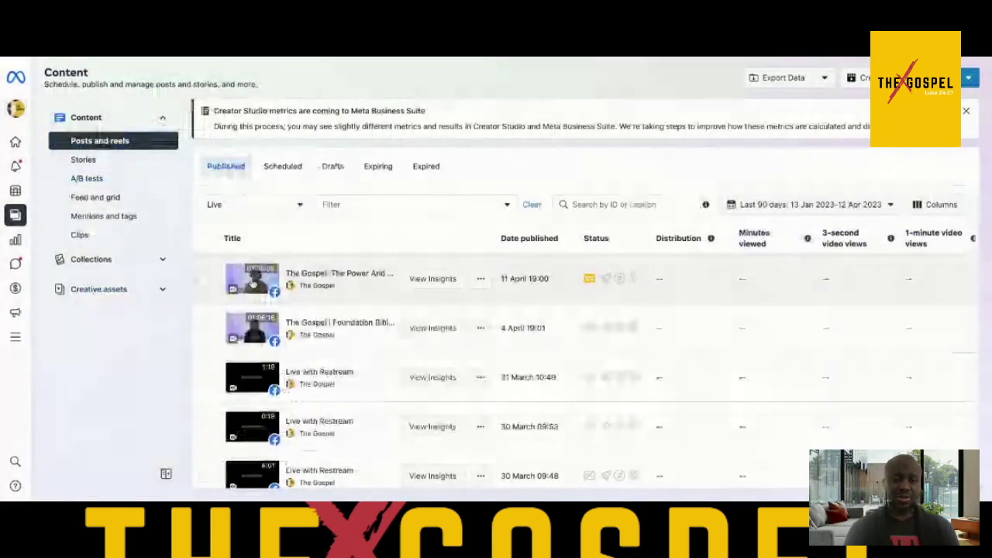
pyautogui.click(288, 288)
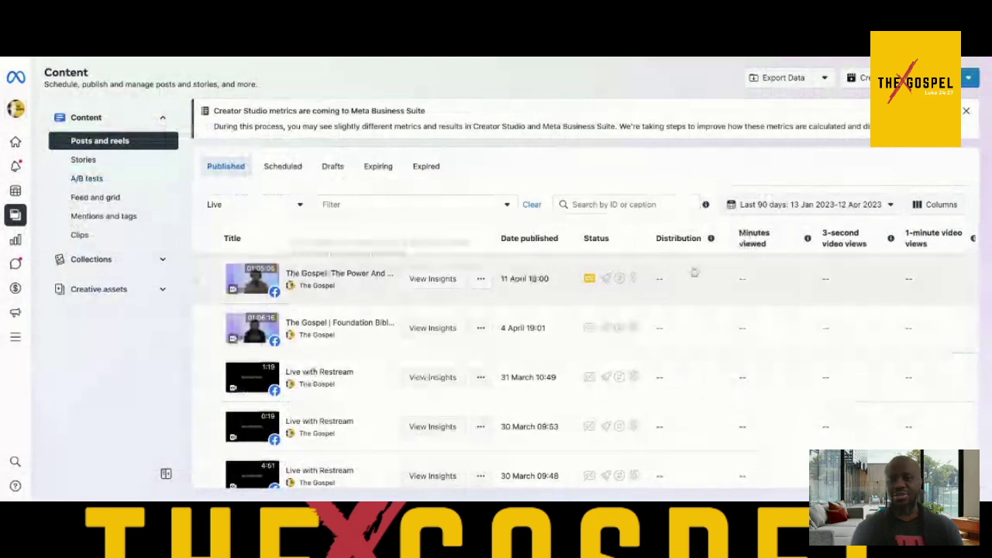
pyautogui.click(769, 286)
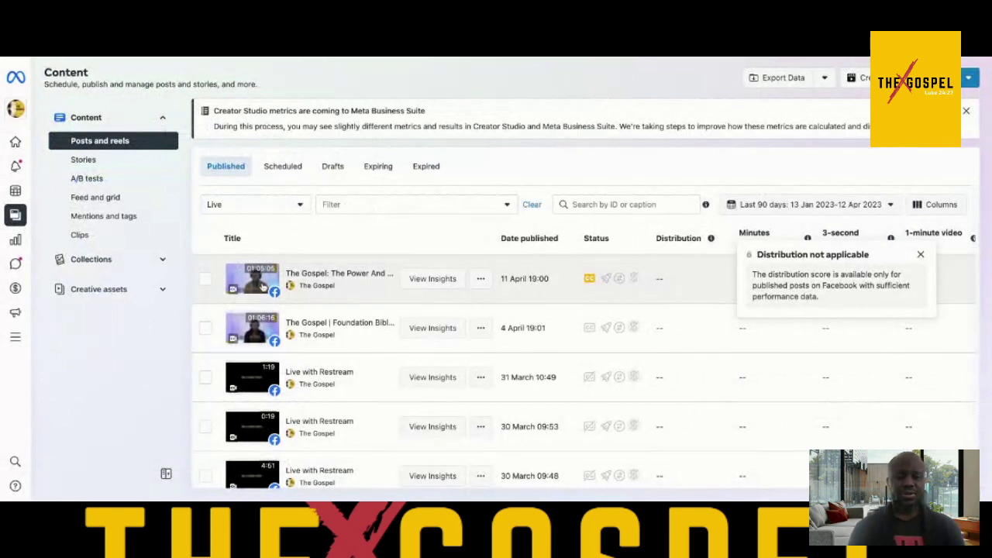
pyautogui.click(264, 285)
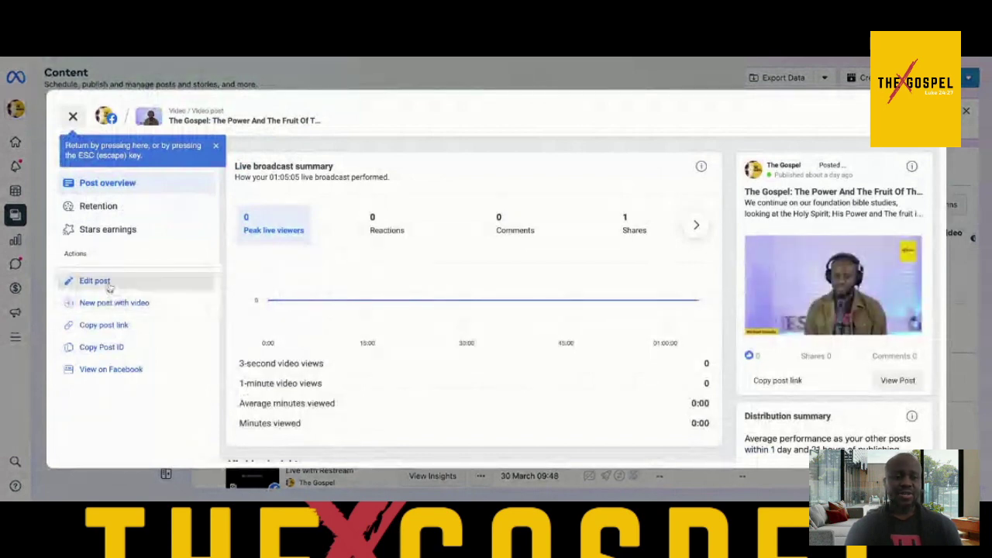
# Step: Edit the live video post, try the Tags field, and go to its Thumbnail settings
pyautogui.click(94, 281)
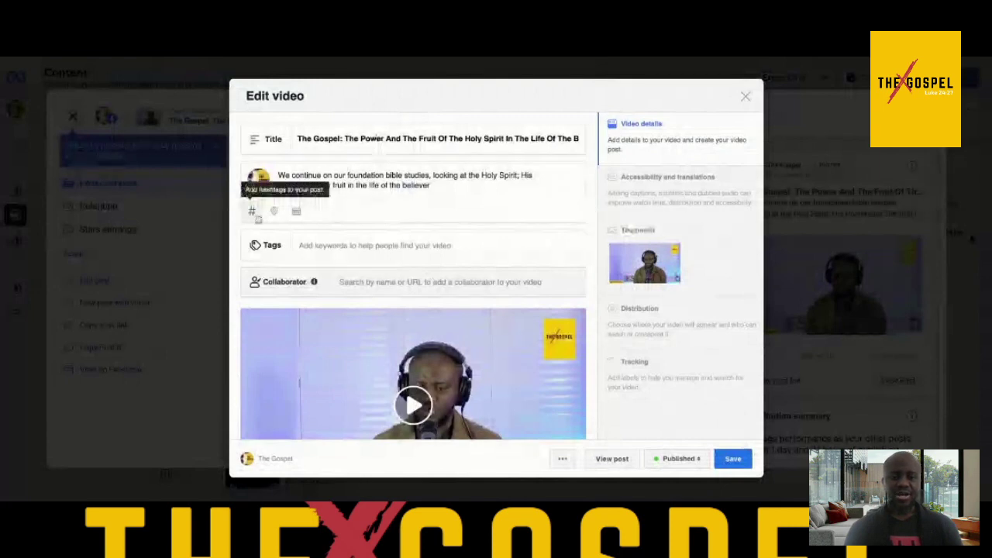
pyautogui.click(357, 244)
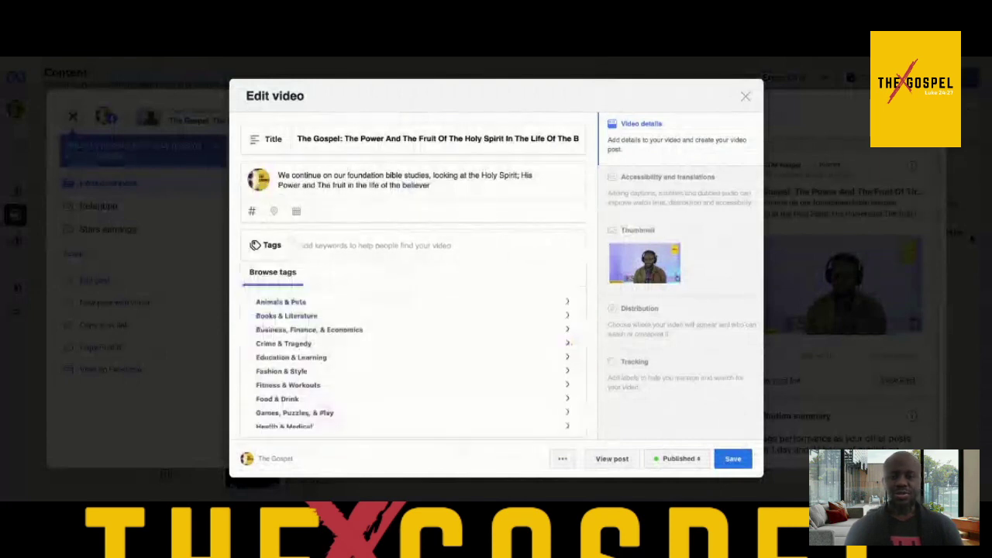
pyautogui.click(595, 242)
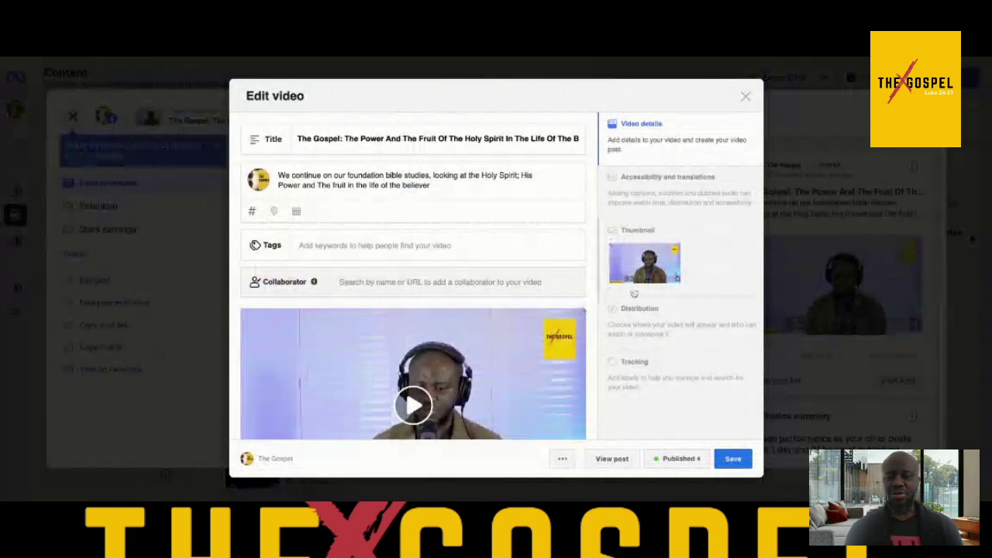
pyautogui.click(645, 265)
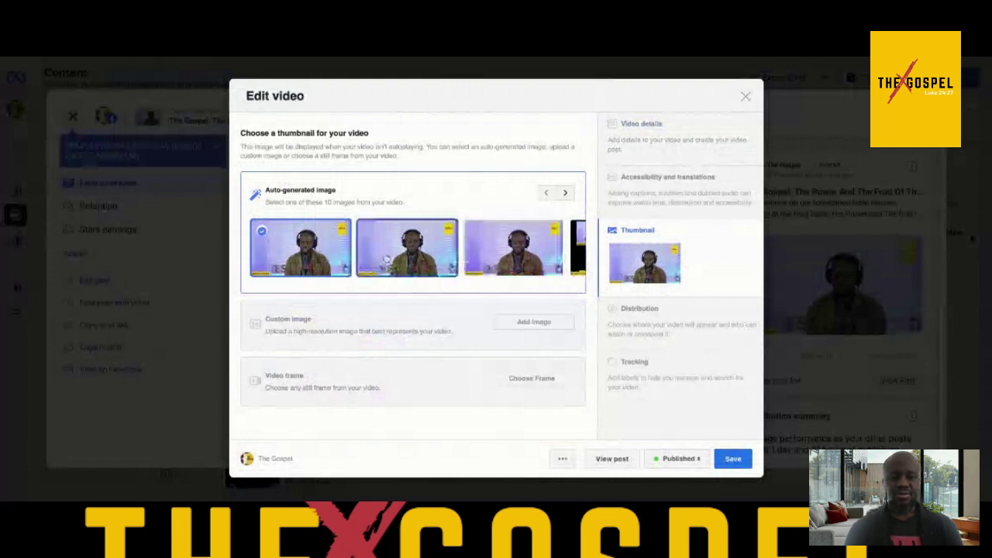
# Step: Set the yellow The Gospel graphic as the video thumbnail and exit the video editor
pyautogui.click(580, 262)
pyautogui.click(341, 262)
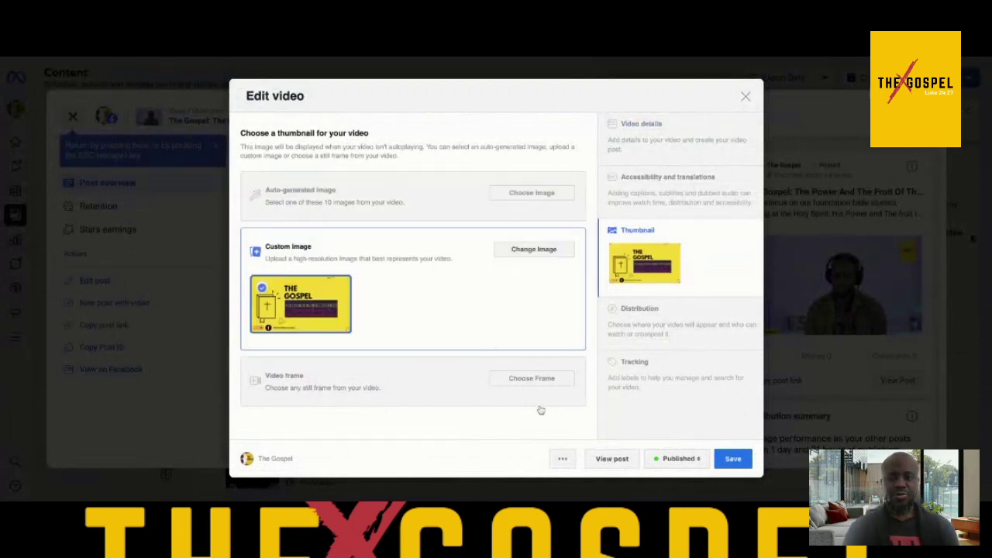
pyautogui.click(747, 97)
pyautogui.click(583, 229)
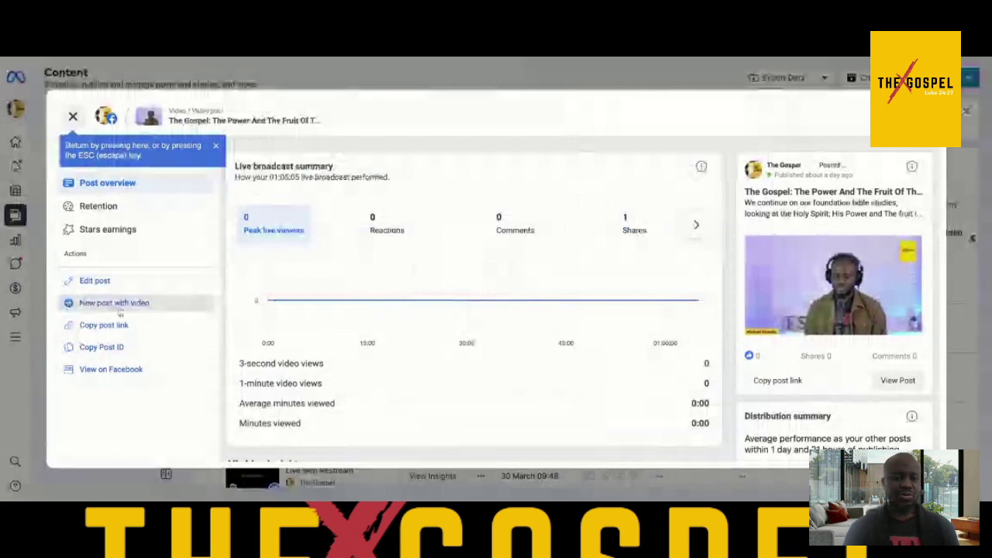
# Step: Start a crosspost of the live video and review its title, description and thumbnail options
pyautogui.click(145, 307)
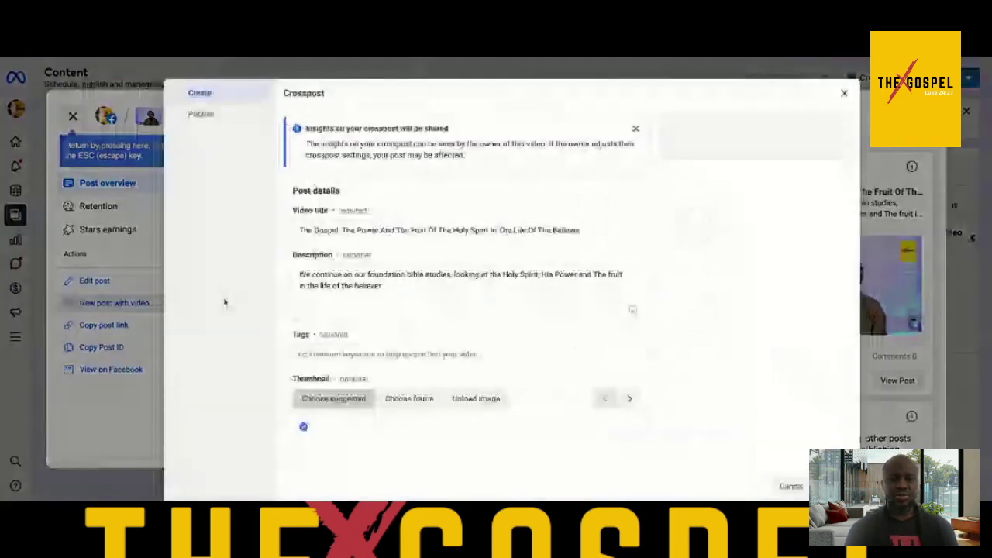
pyautogui.click(359, 231)
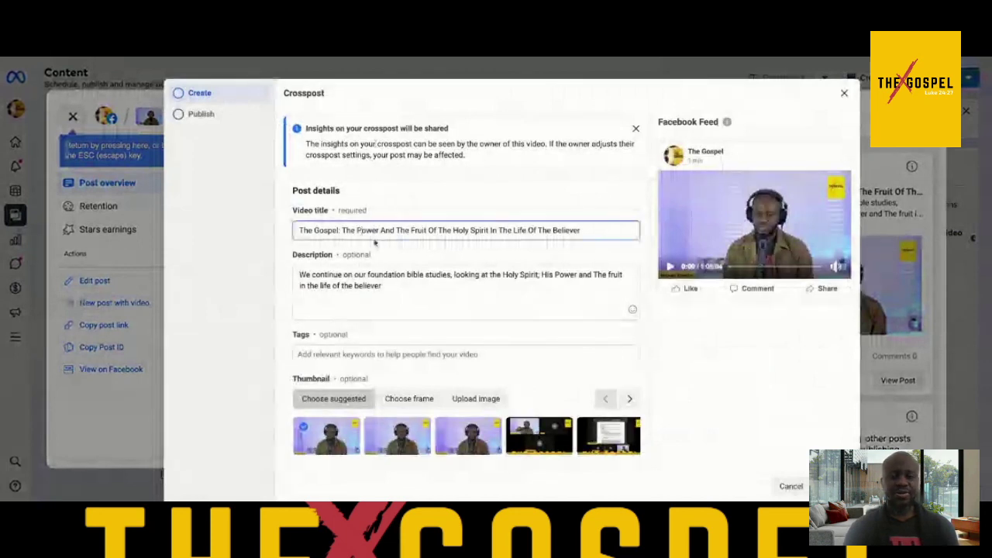
pyautogui.click(360, 286)
pyautogui.scroll(-1, 421, 335)
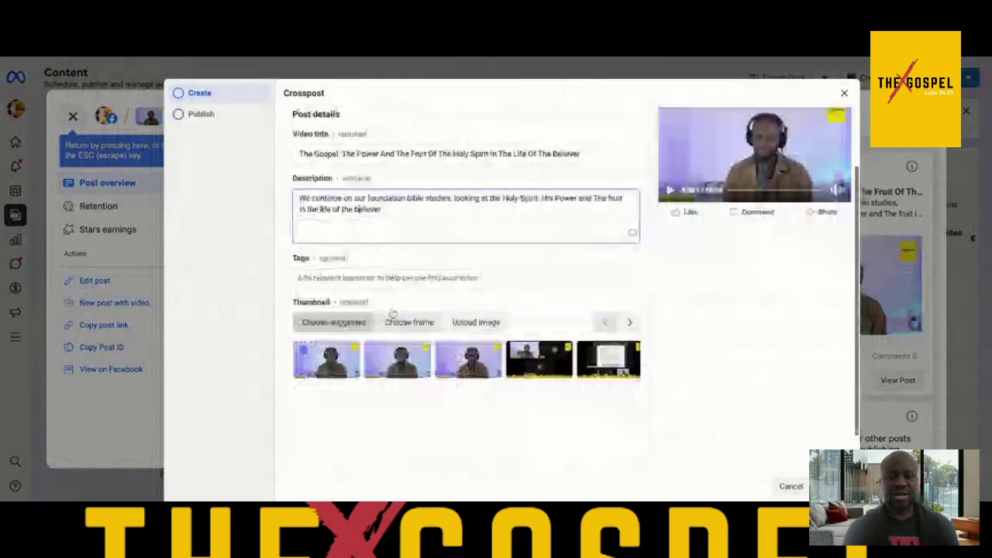
pyautogui.click(476, 324)
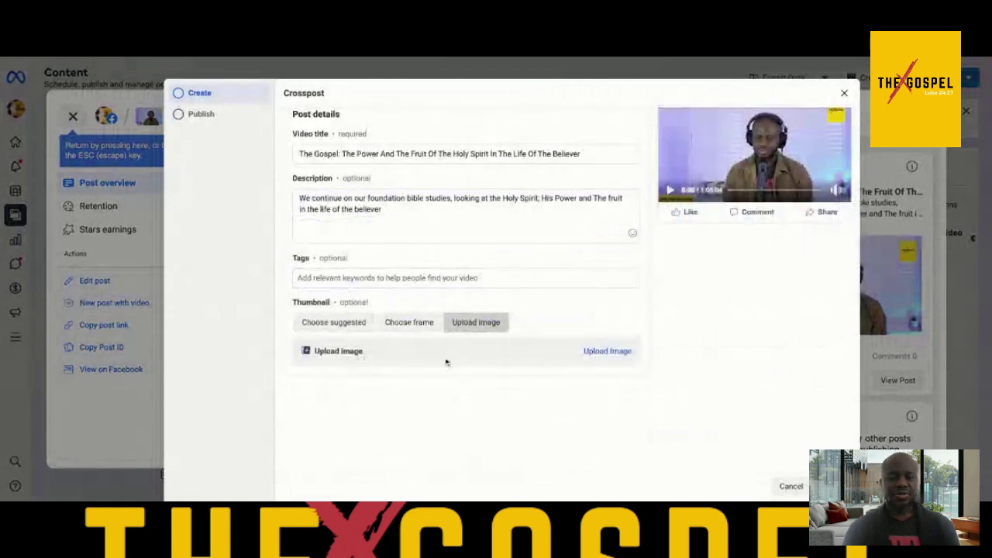
pyautogui.click(597, 350)
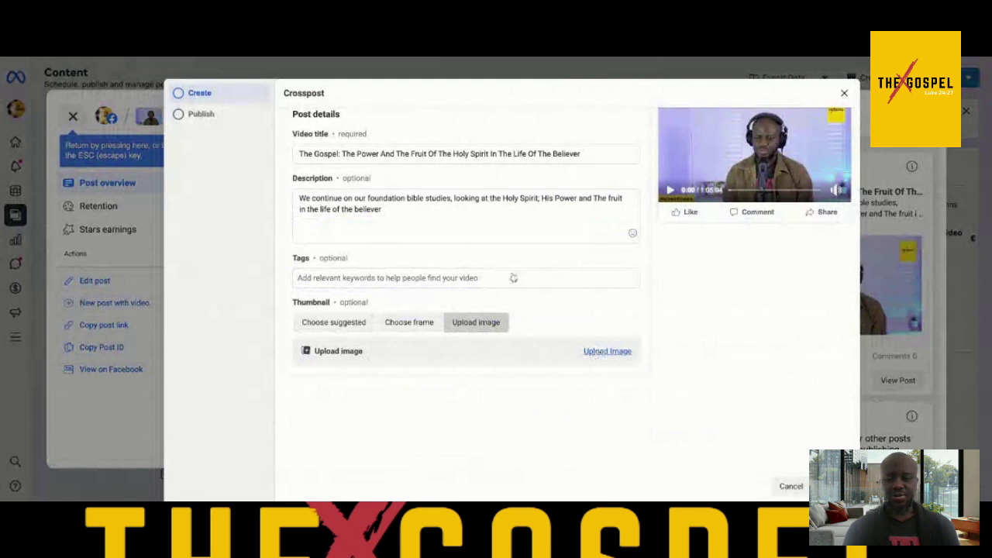
pyautogui.click(338, 326)
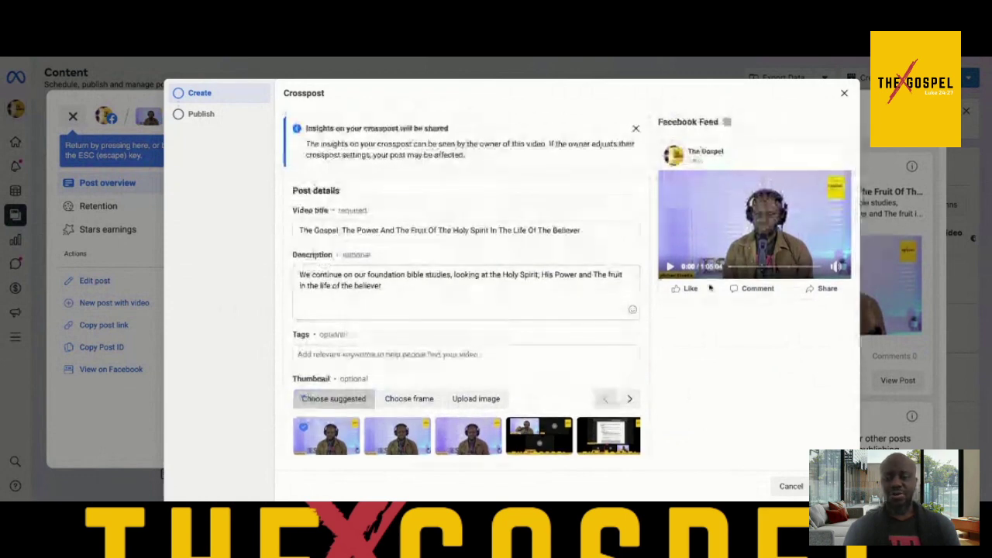
# Step: Check the crosspost's Schedule option, exit it unsaved, and close the post overview
pyautogui.click(833, 486)
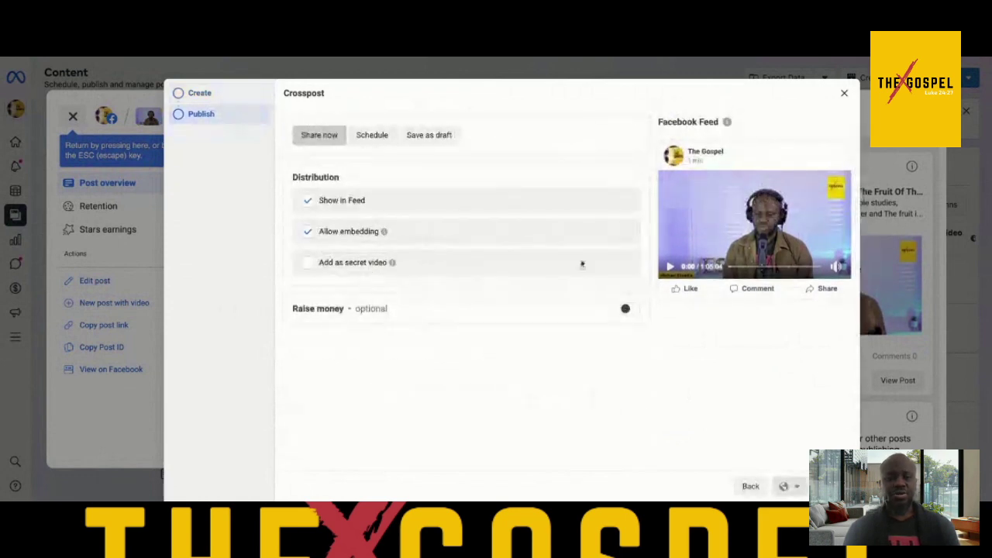
pyautogui.click(373, 135)
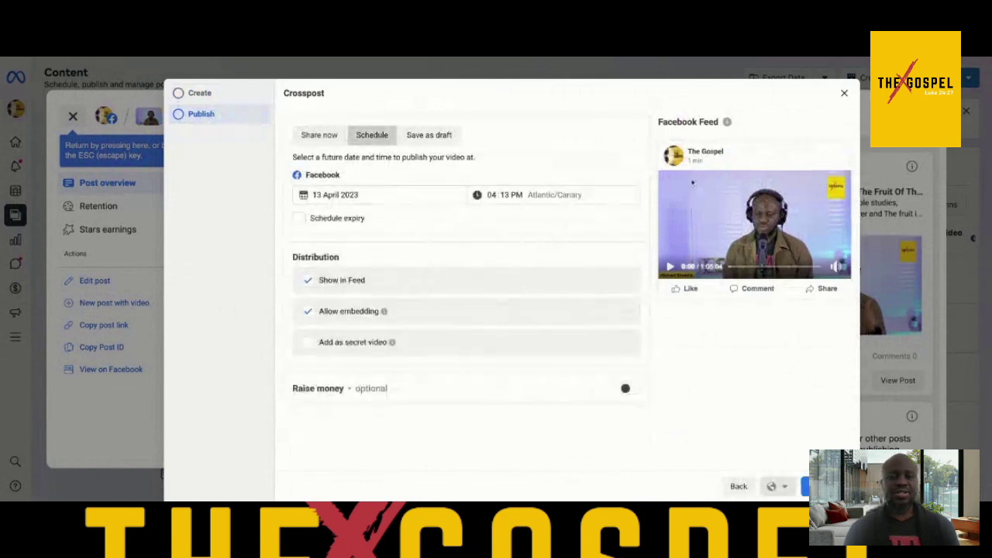
pyautogui.click(843, 93)
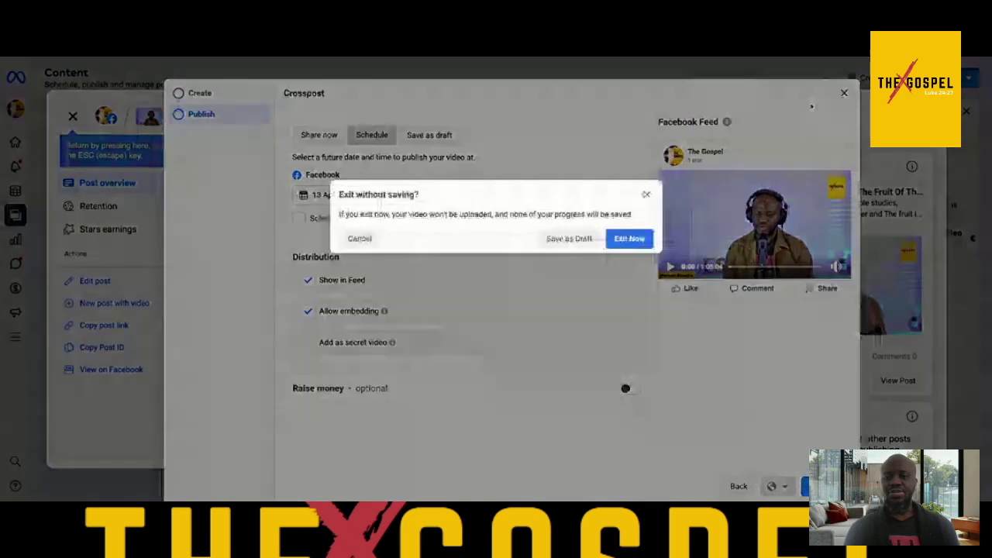
pyautogui.click(629, 238)
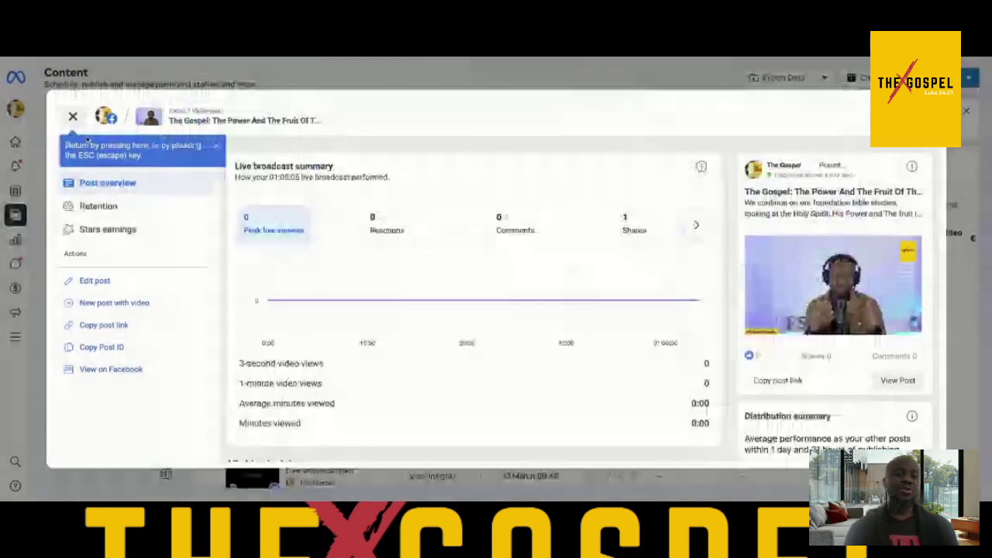
pyautogui.click(73, 117)
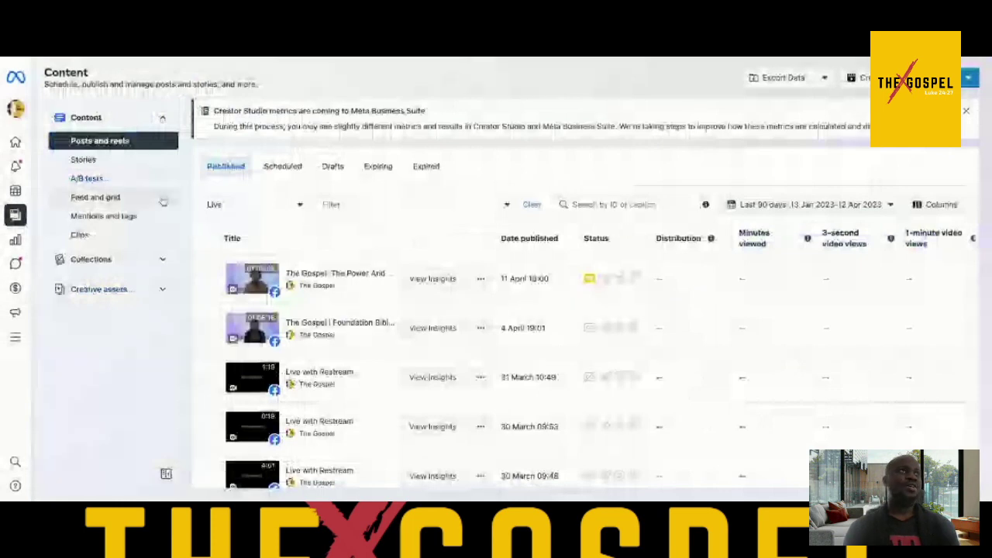